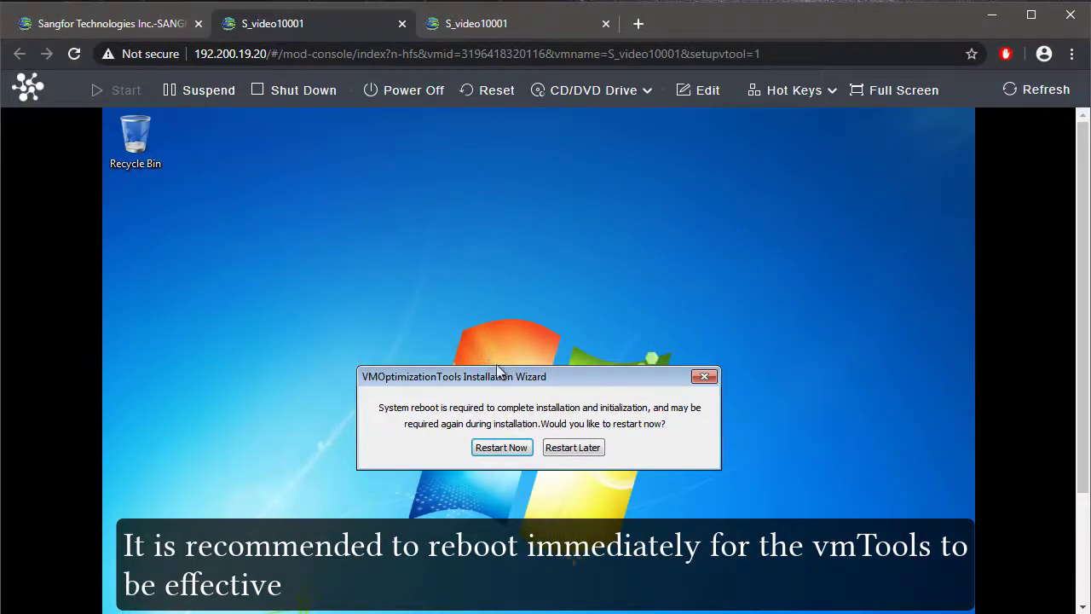
# Step: Restart the Windows virtual machine immediately to complete the VMOptimizationTools installation, and log in with the account password
pyautogui.click(504, 448)
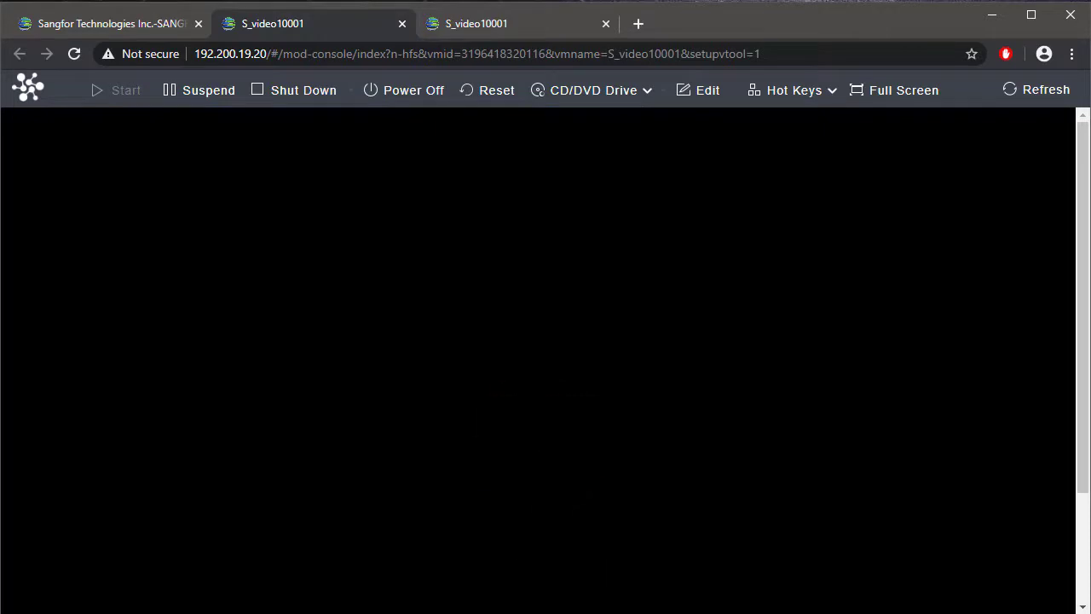
pyautogui.write('********')
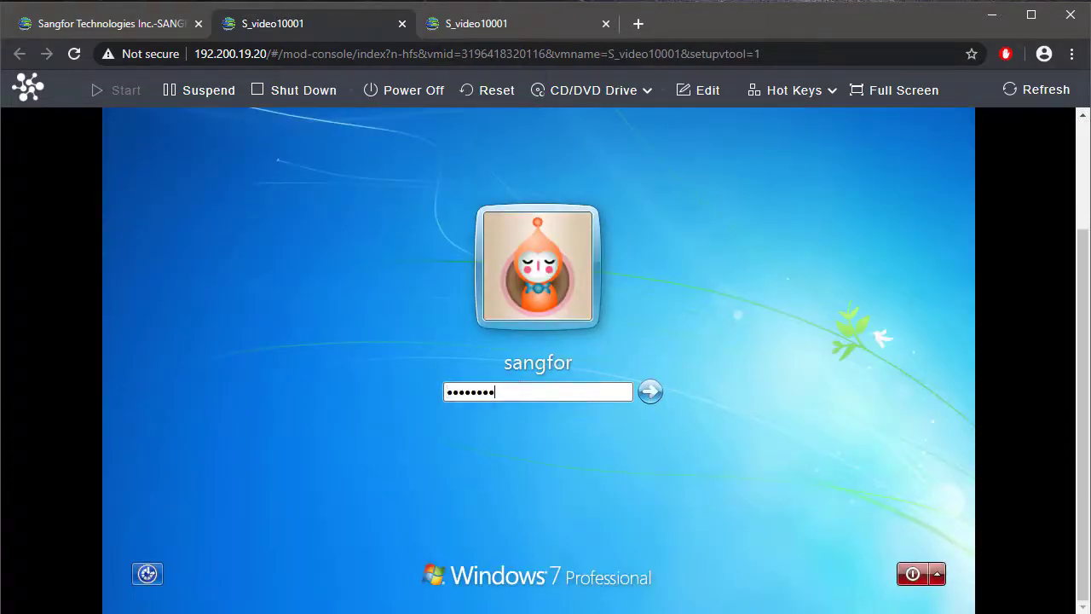
pyautogui.press('Return')
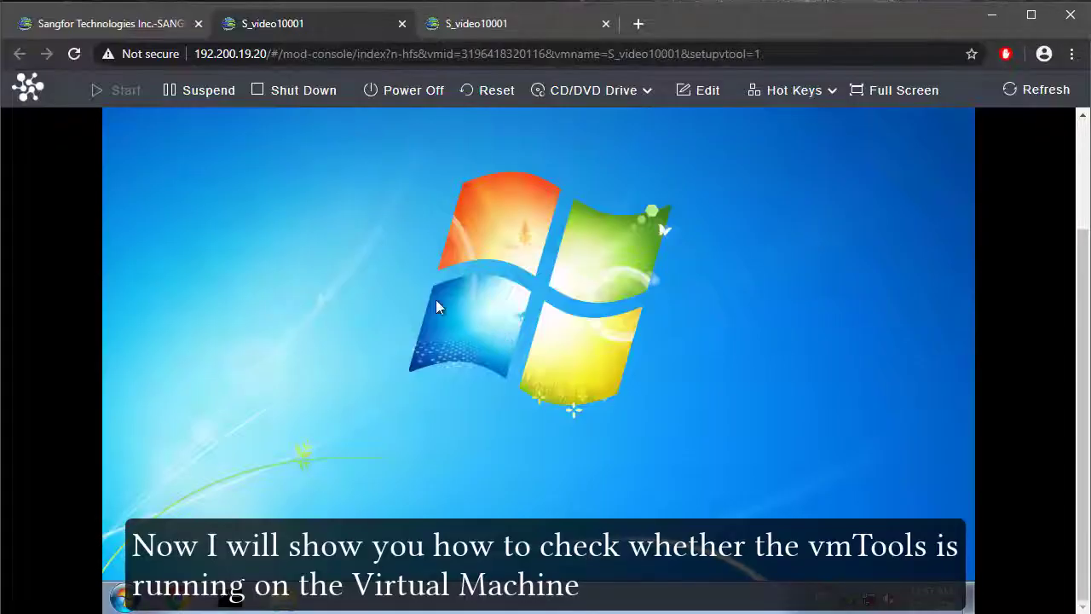
# Step: Open the summary page of virtual machine S_video10001 in aCloud and check its vmTools status
pyautogui.click(127, 28)
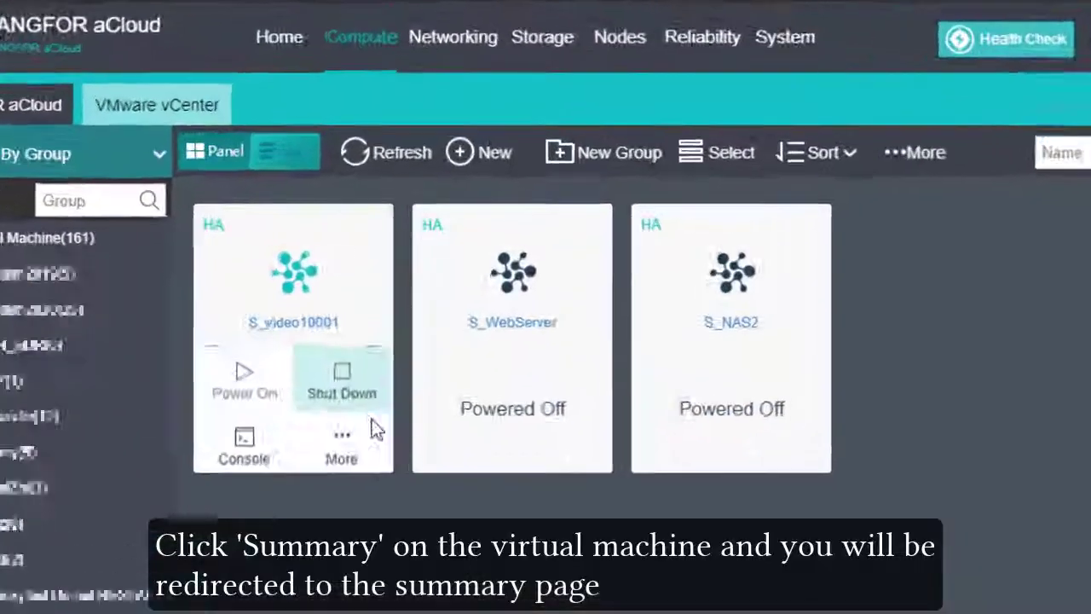
pyautogui.click(361, 380)
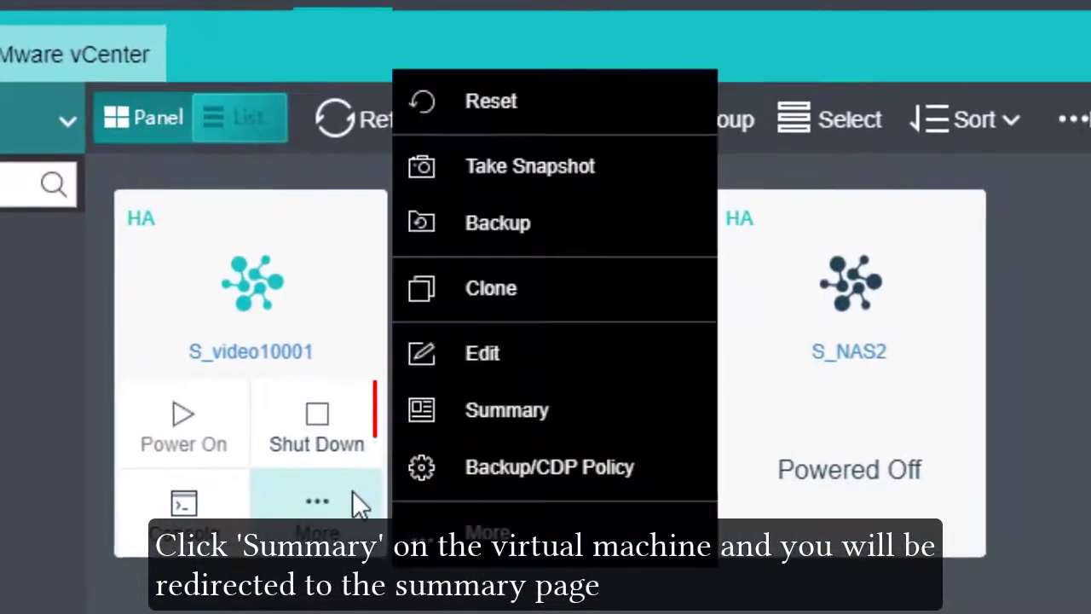
pyautogui.click(462, 414)
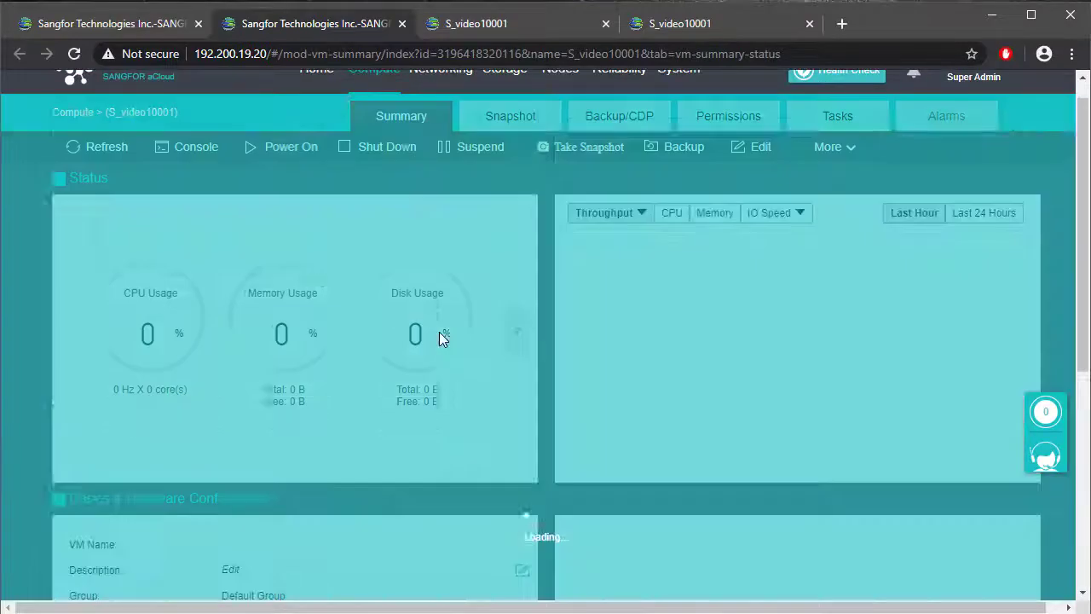
pyautogui.scroll(-5, 440, 337)
pyautogui.scroll(-2, 440, 341)
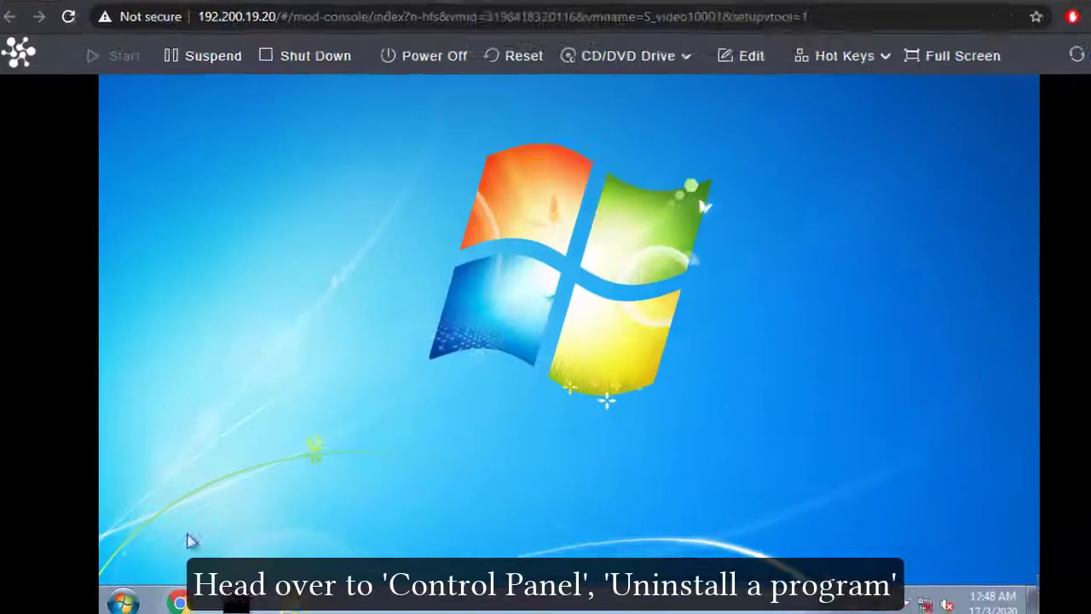
# Step: Open the Control Panel's list for uninstalling programs in the Windows virtual machine
pyautogui.press('super')
pyautogui.write('control panel')
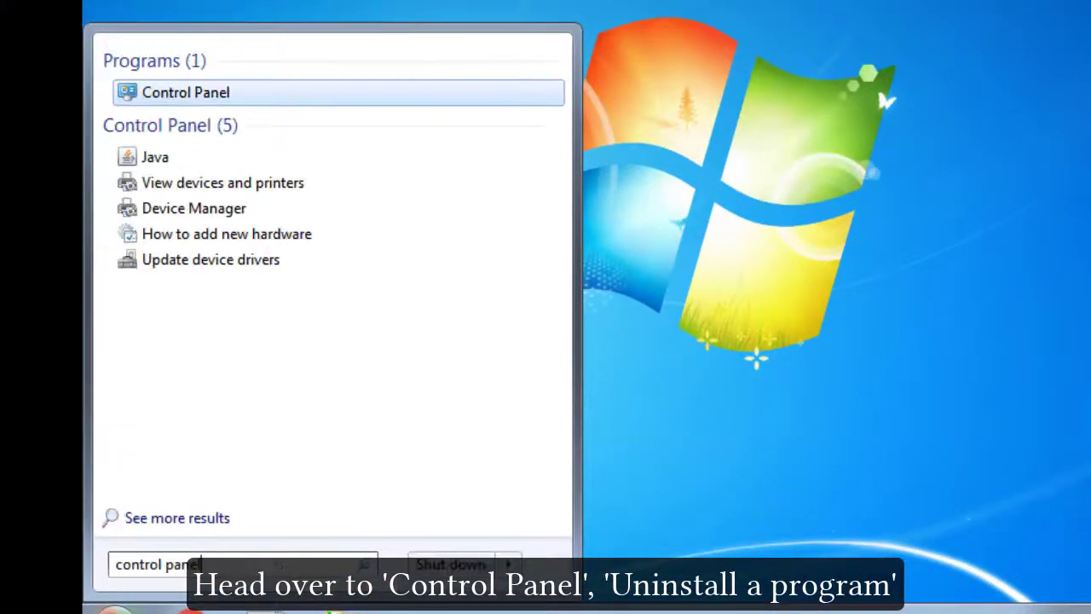
pyautogui.press('Return')
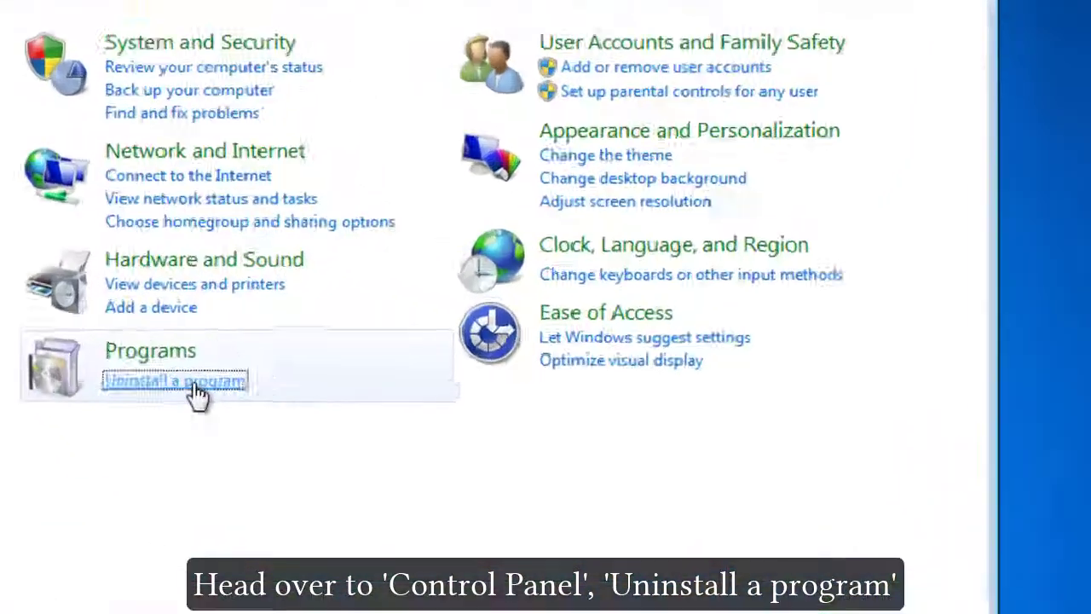
pyautogui.click(381, 361)
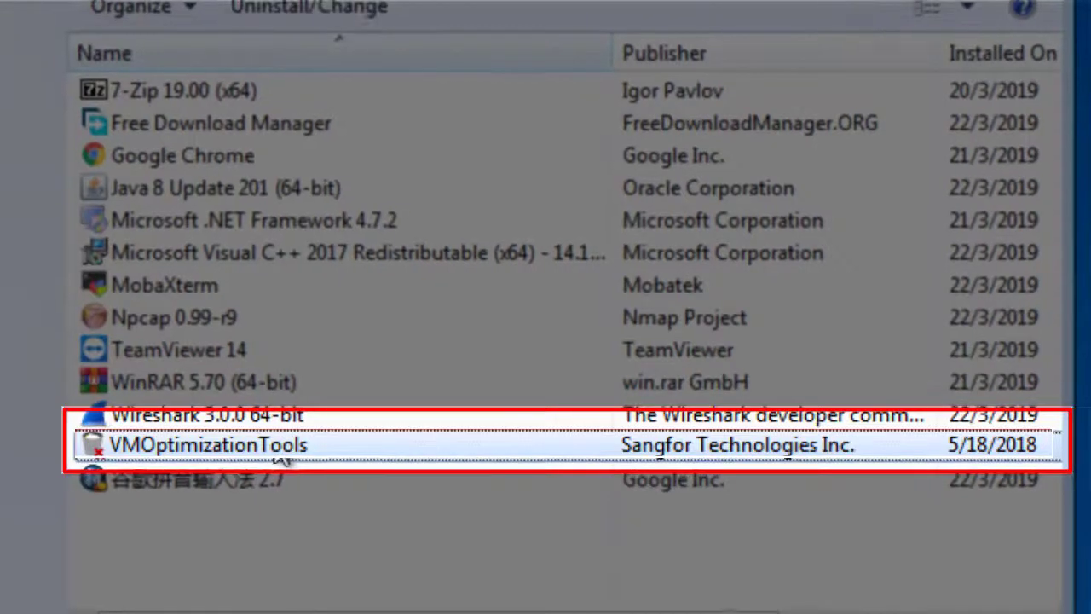
# Step: Uninstall VMOptimizationTools from the installed programs and confirm the removal
pyautogui.rightClick(290, 445)
pyautogui.click(307, 459)
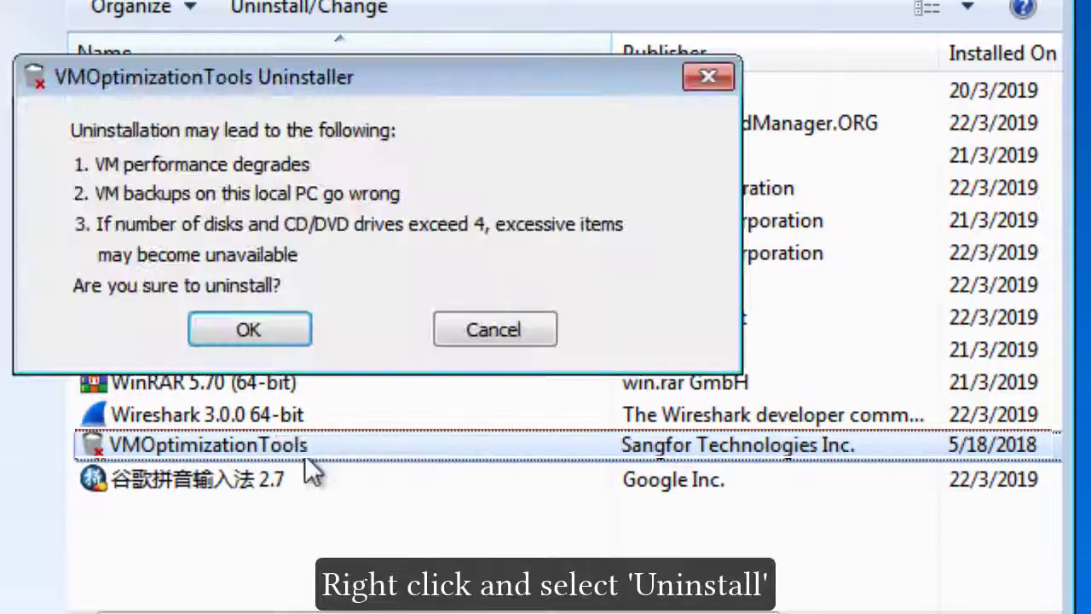
pyautogui.click(304, 334)
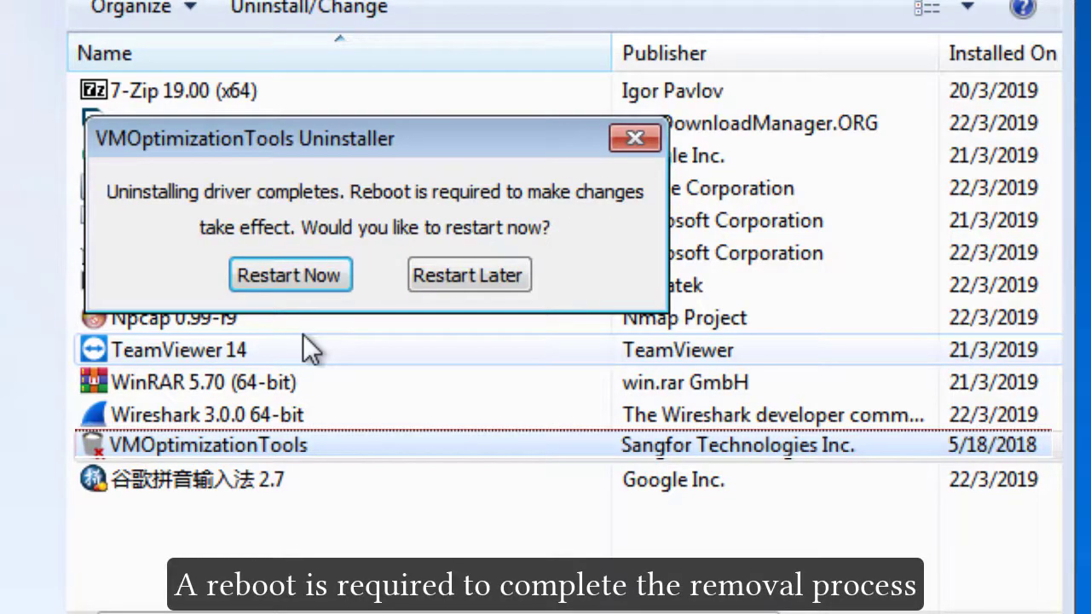
# Step: Restart the virtual machine now to complete the removal, and log back in to Windows with the account password
pyautogui.press('Return')
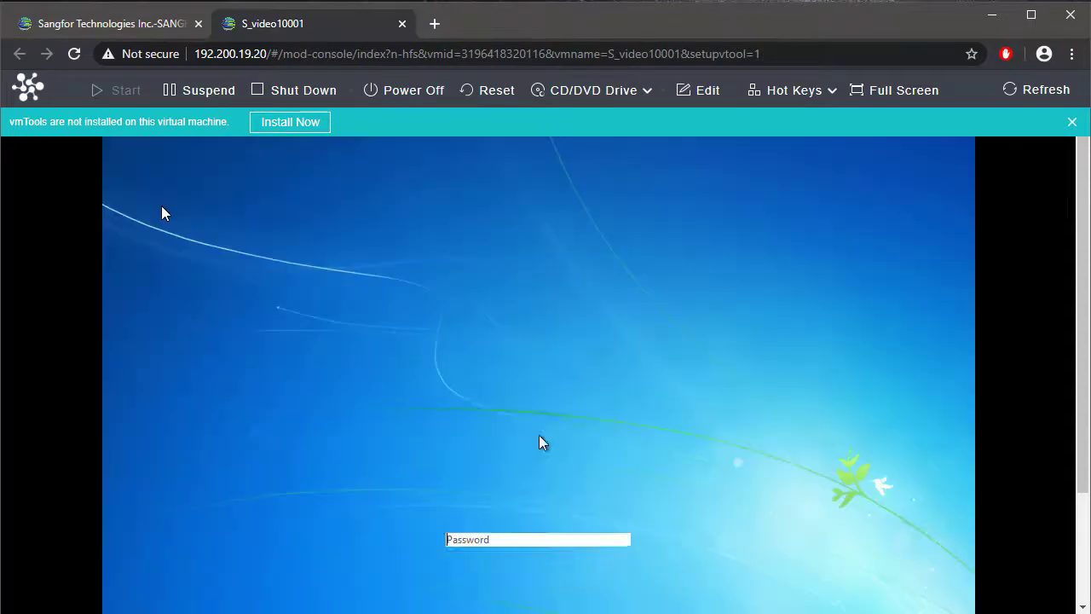
pyautogui.write('•')
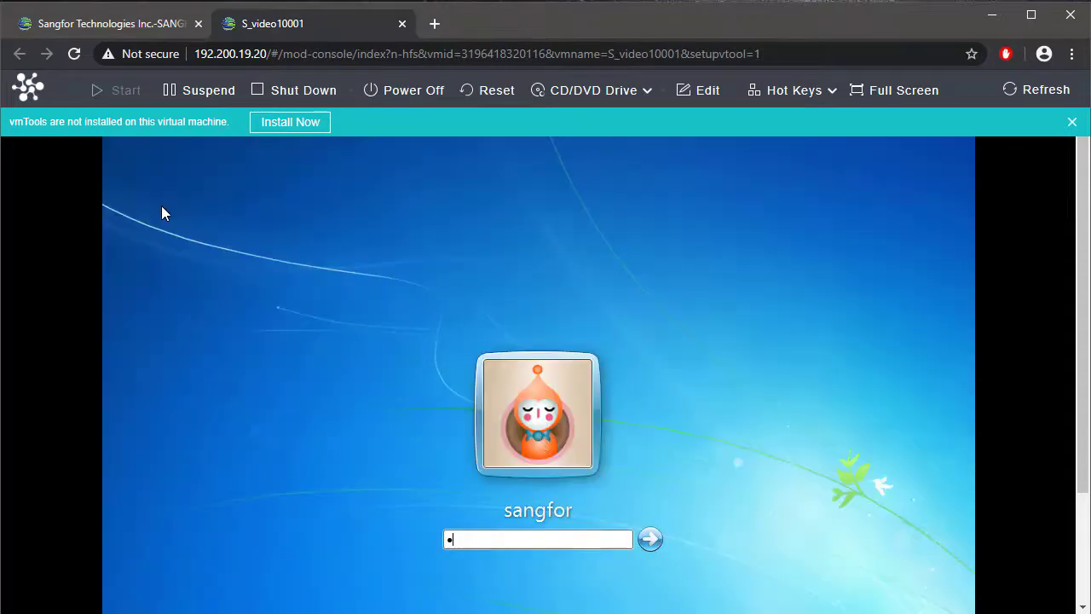
pyautogui.press('Return')
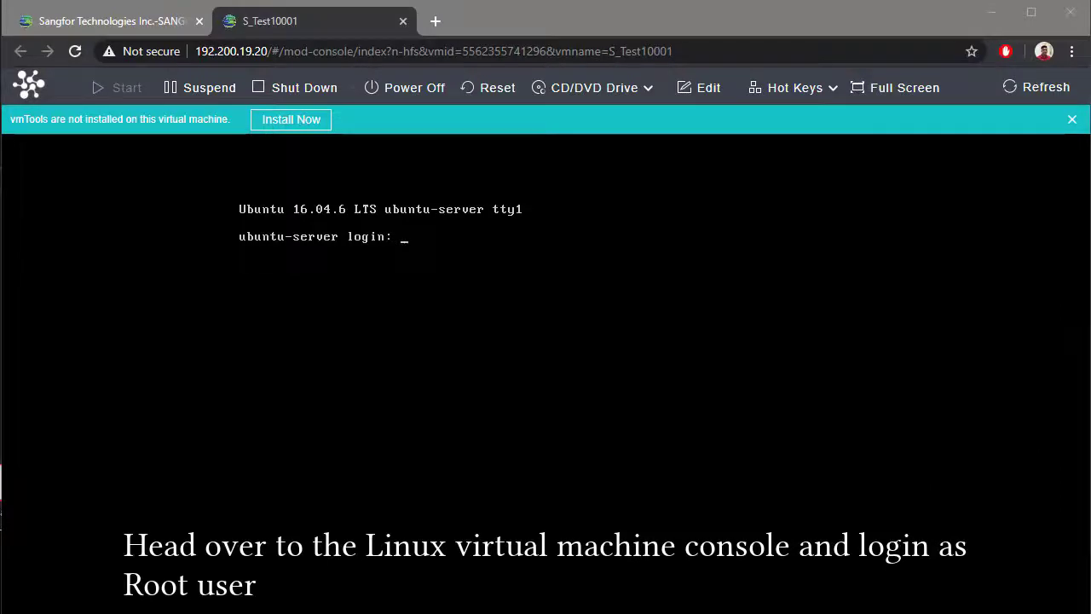
# Step: Log in to the Ubuntu console of S_Test10001 as root, entering the account password
pyautogui.write('t')
pyautogui.press('Return')
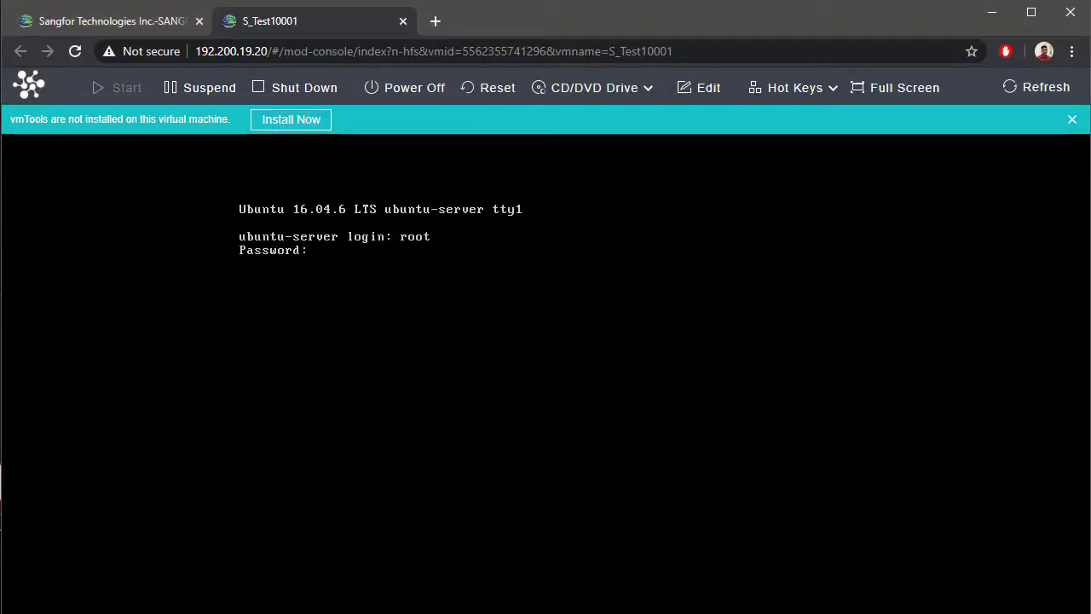
pyautogui.press('Return')
# Step: Load the vmTools installation package for the Linux machine and create the mount directory with sudo mkdir -p /mnt/cdrom
pyautogui.moveTo(261, 118)
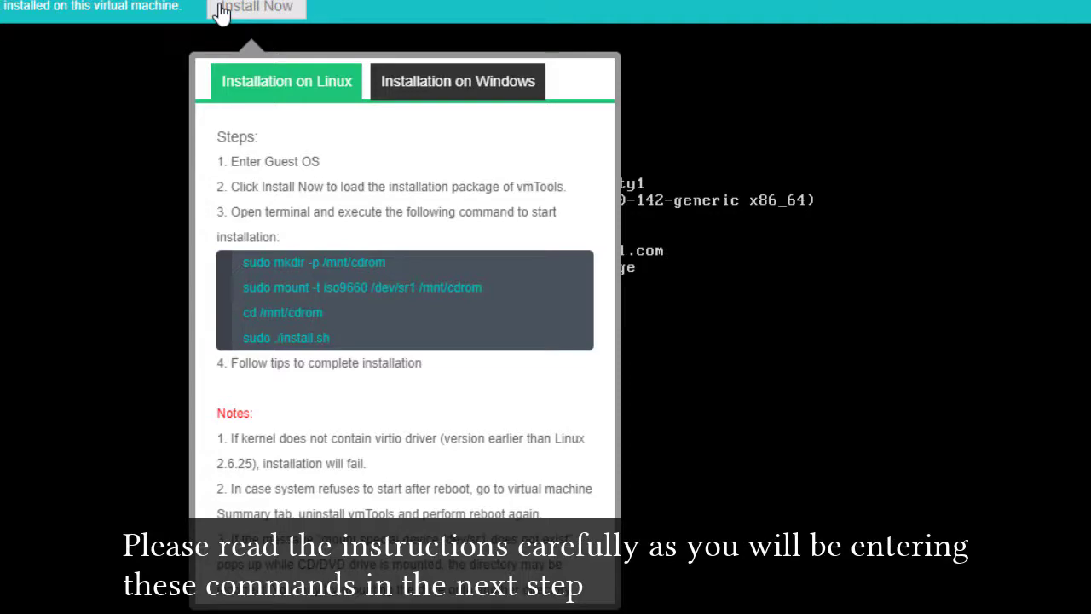
pyautogui.click(221, 12)
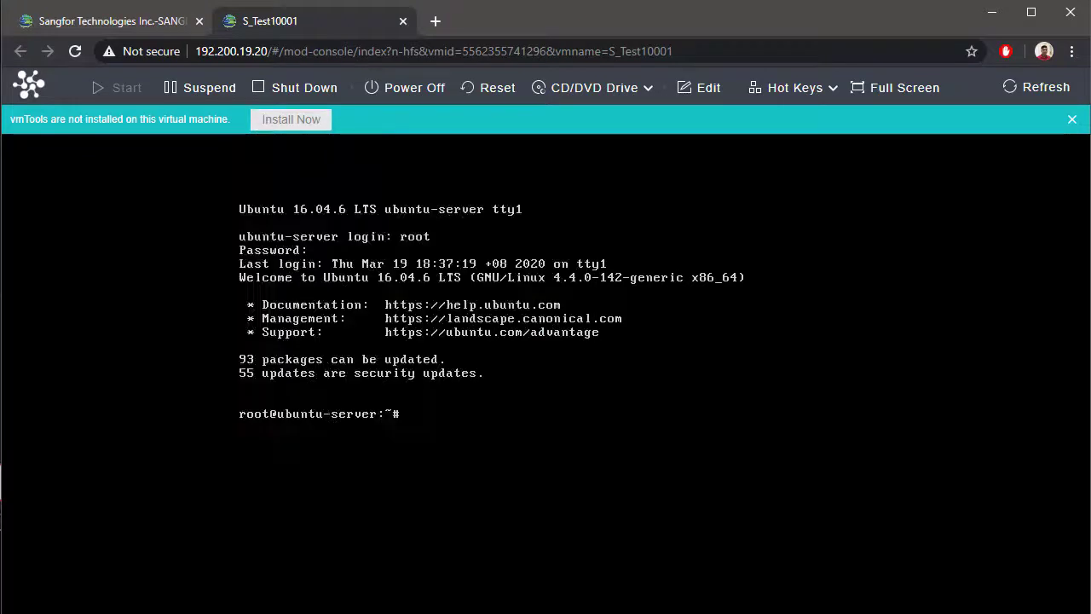
pyautogui.write('do mkdir -p /mnt/cdrom')
pyautogui.press('Return')
# Step: Mount /dev/sr1 as iso9660 on /mnt/cdrom/ using sudo, and change into that directory
pyautogui.write('s')
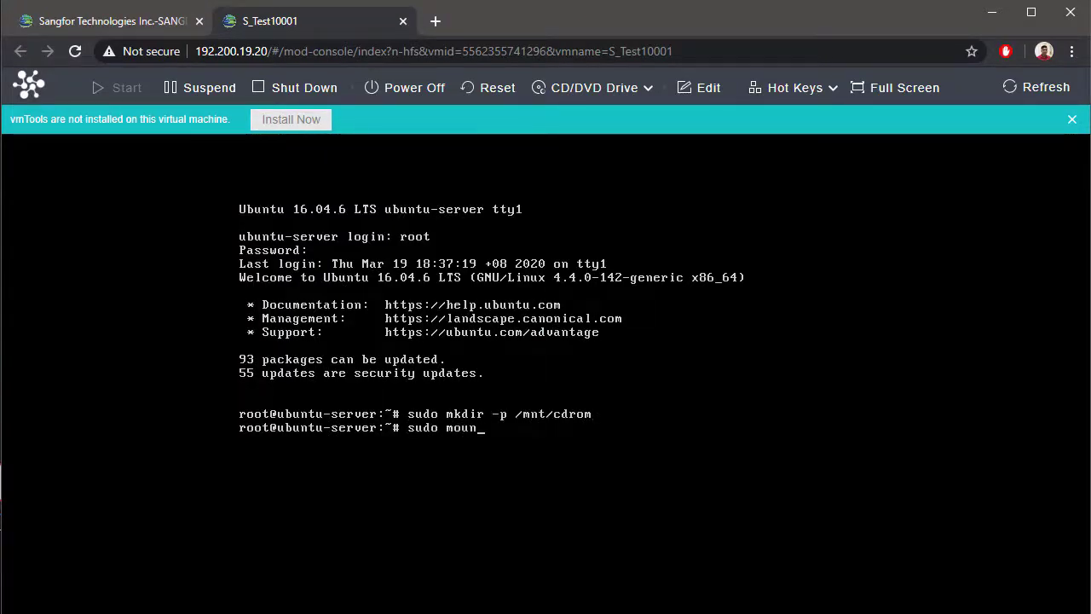
pyautogui.write('udo mount -t iso9660 /dev/sr1 /mnt/cd')
pyautogui.press('Tab')
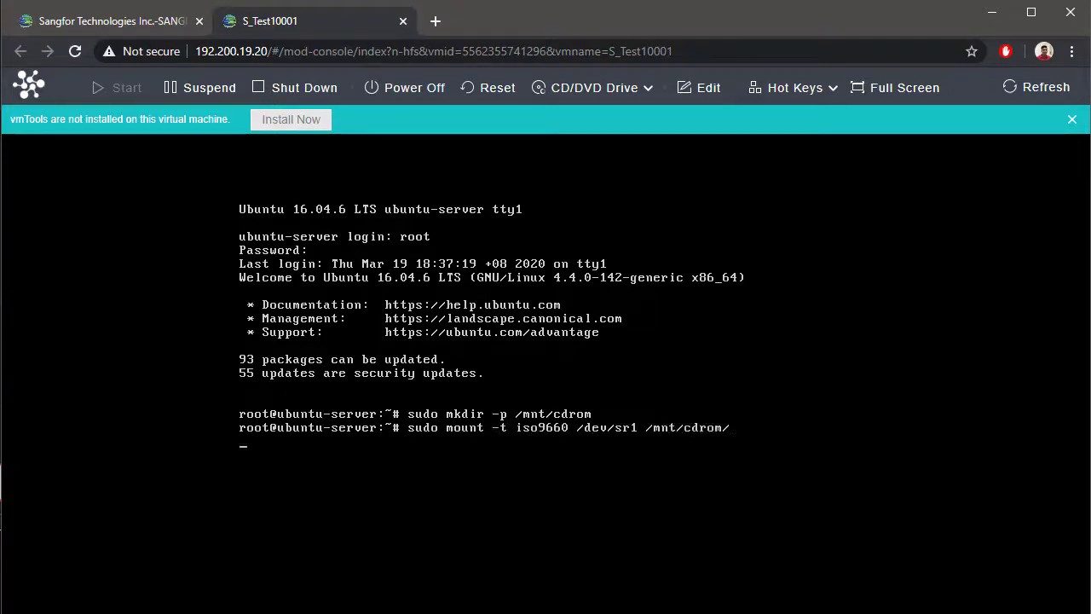
pyautogui.write('/mnt/cd')
pyautogui.press('Tab')
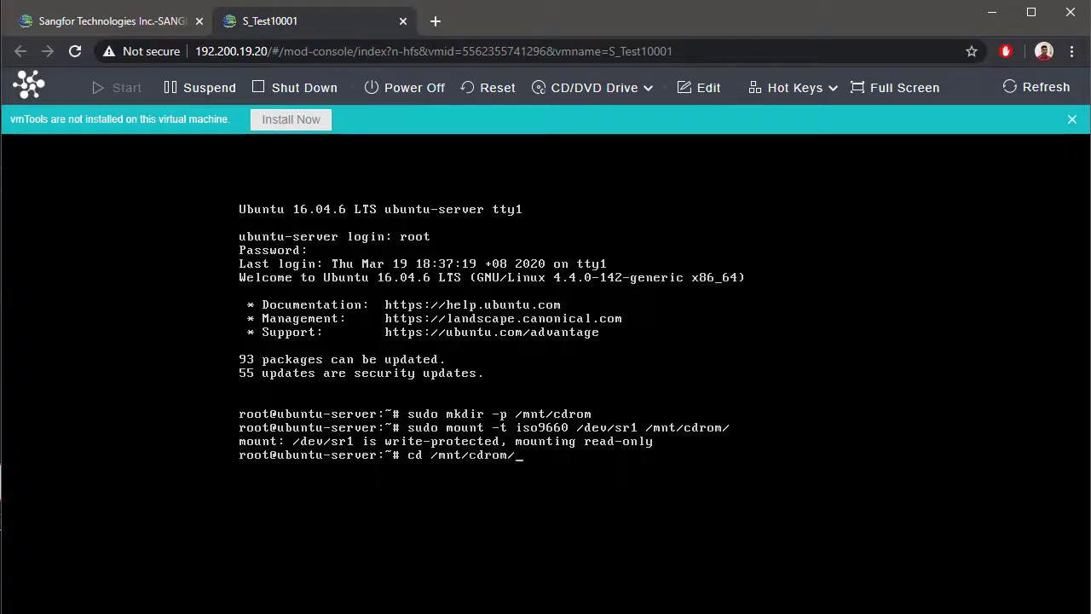
pyautogui.press('Return')
# Step: Run the vmTools installer with sudo ./install.sh and answer yes to rebooting now
pyautogui.write('sudo ./i')
pyautogui.press('Tab')
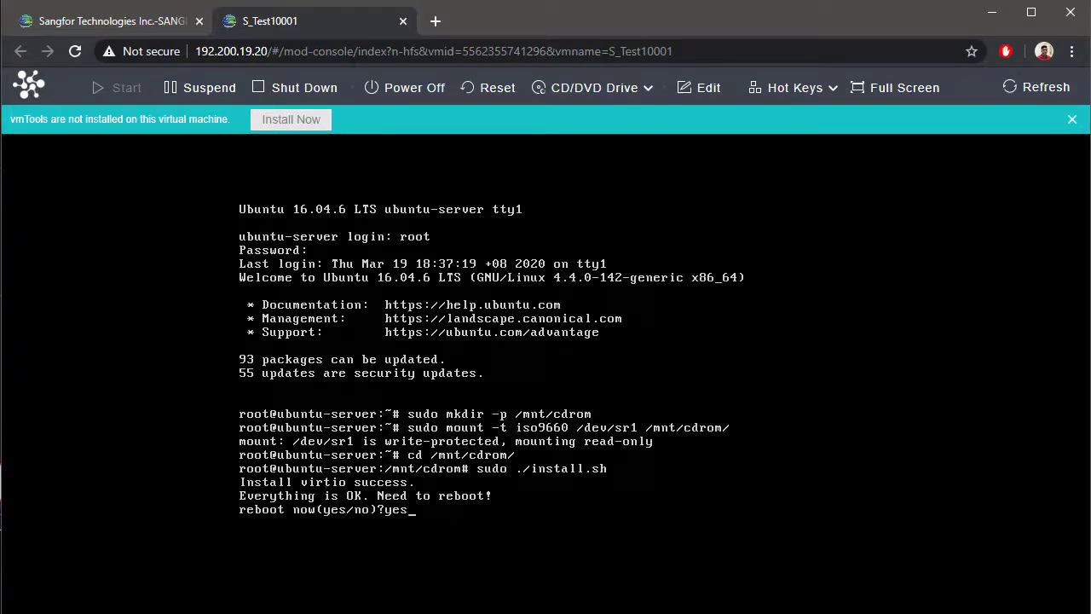
pyautogui.press('Return')
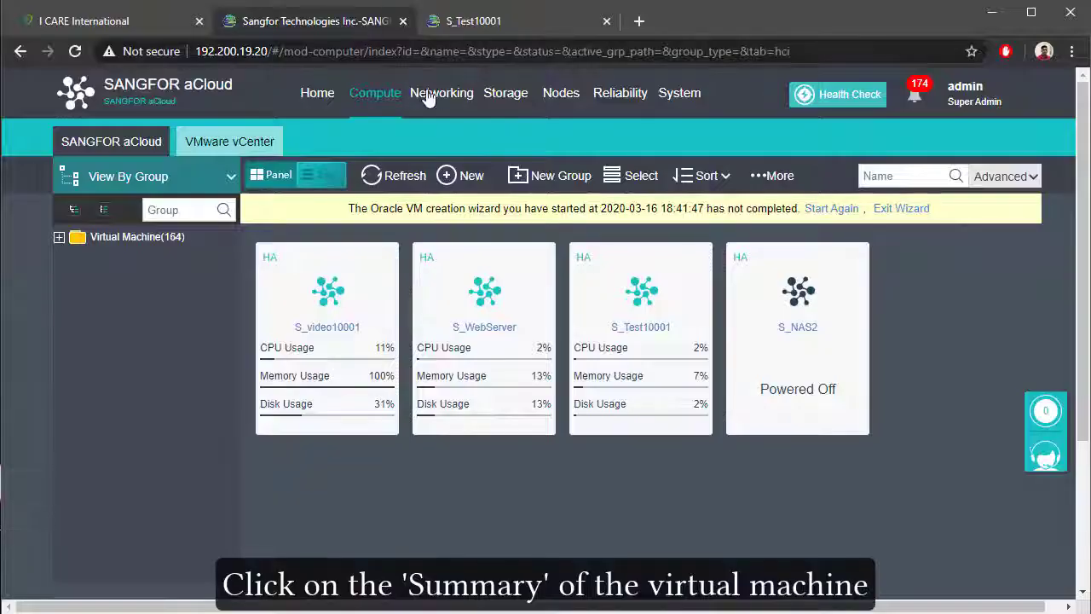
# Step: Uninstall vmTools from virtual machine S_Test10001 through its summary page and confirm the removal
pyautogui.click(675, 412)
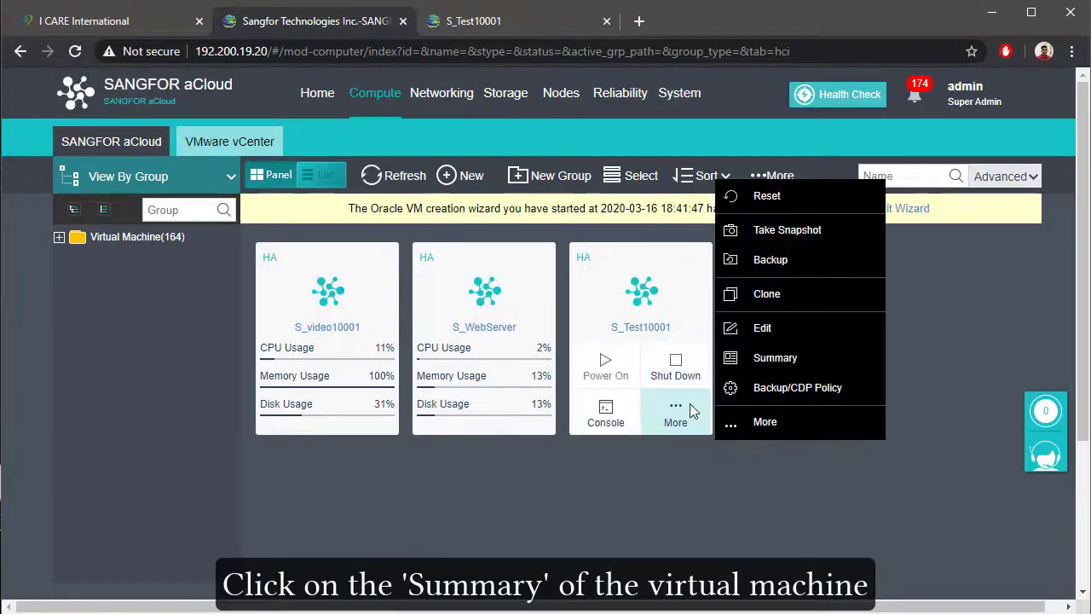
pyautogui.click(731, 361)
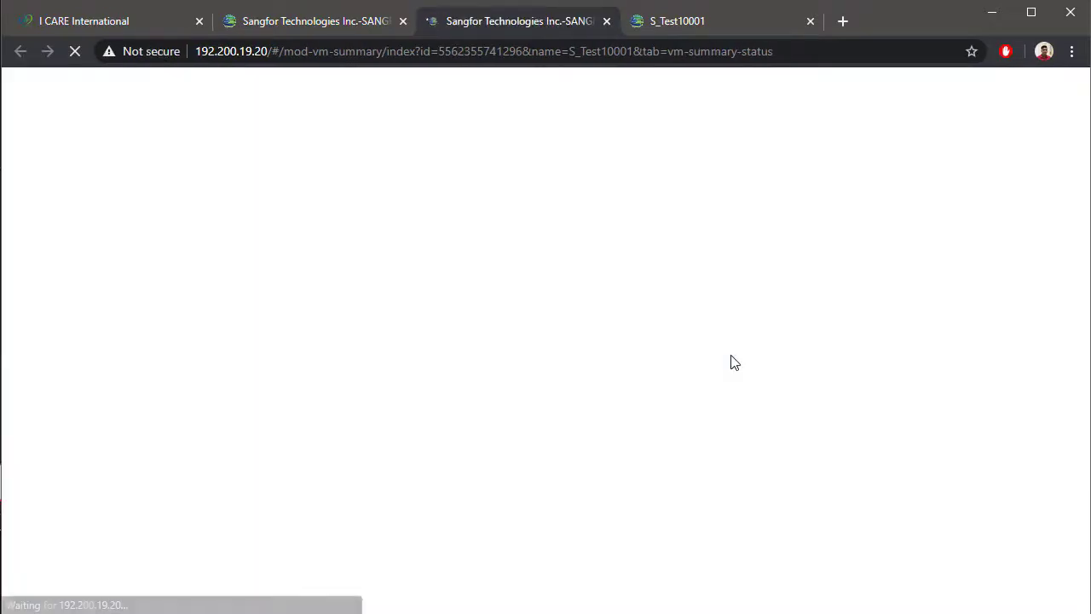
pyautogui.scroll(-7, 730, 362)
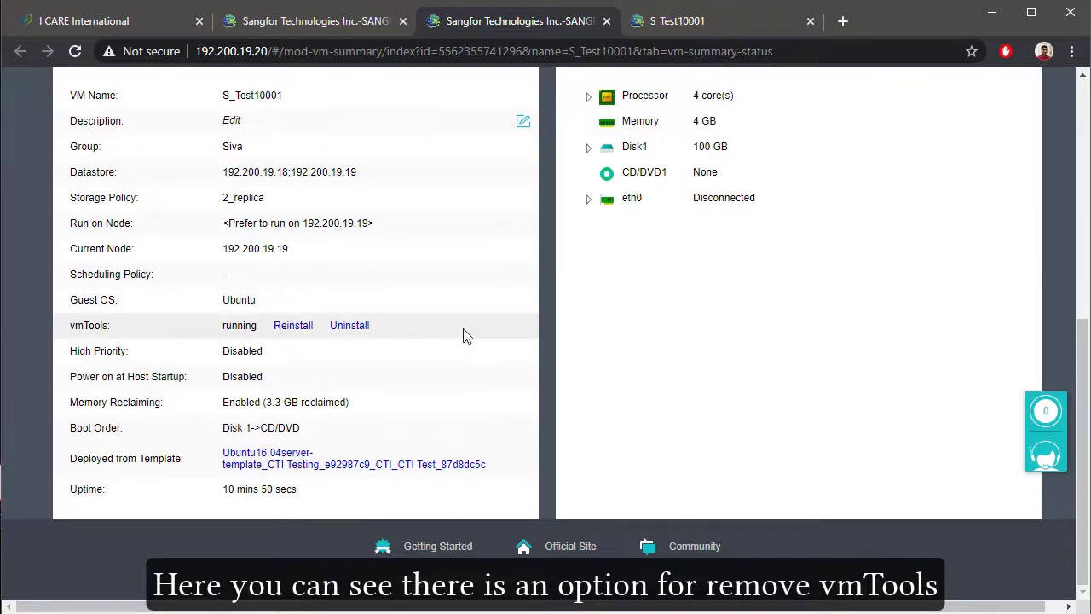
pyautogui.click(355, 329)
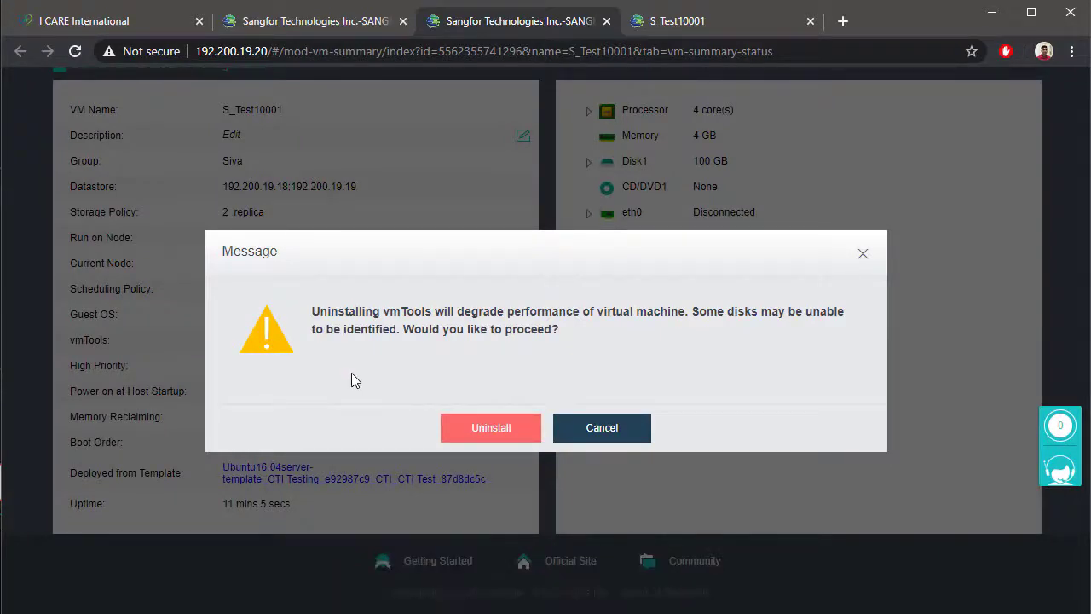
pyautogui.click(472, 433)
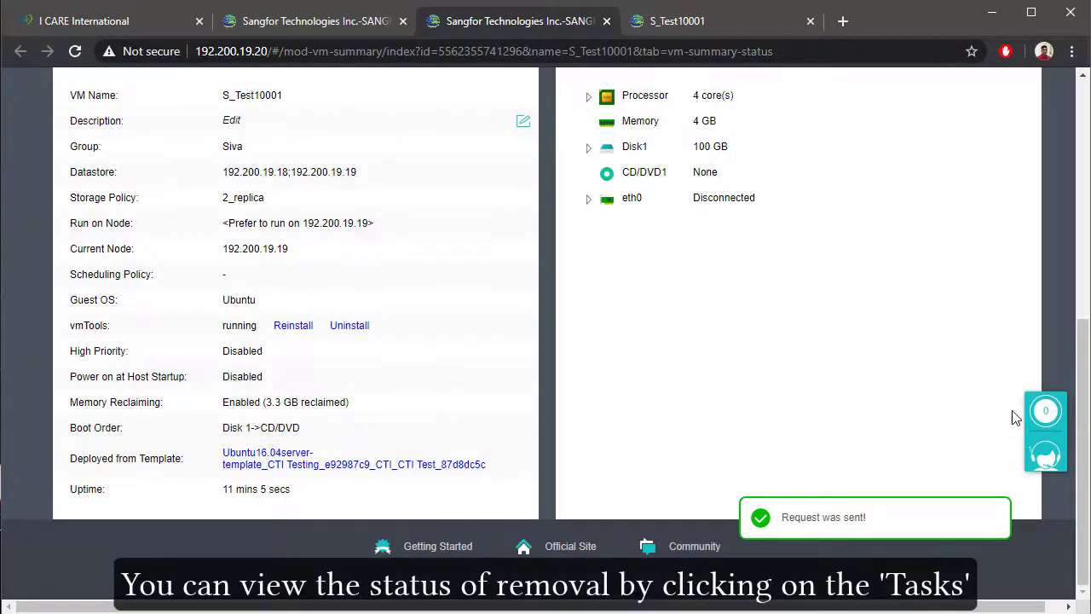
# Step: Open the task list and view the details of the latest Uninstall vmTools task for S_Test10001
pyautogui.click(1045, 411)
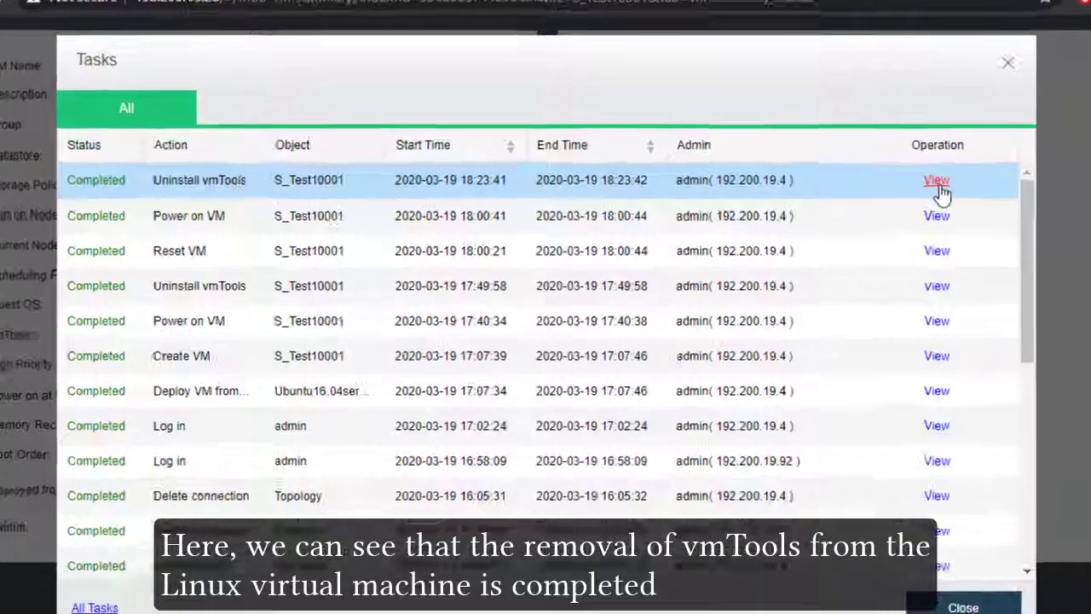
pyautogui.click(879, 207)
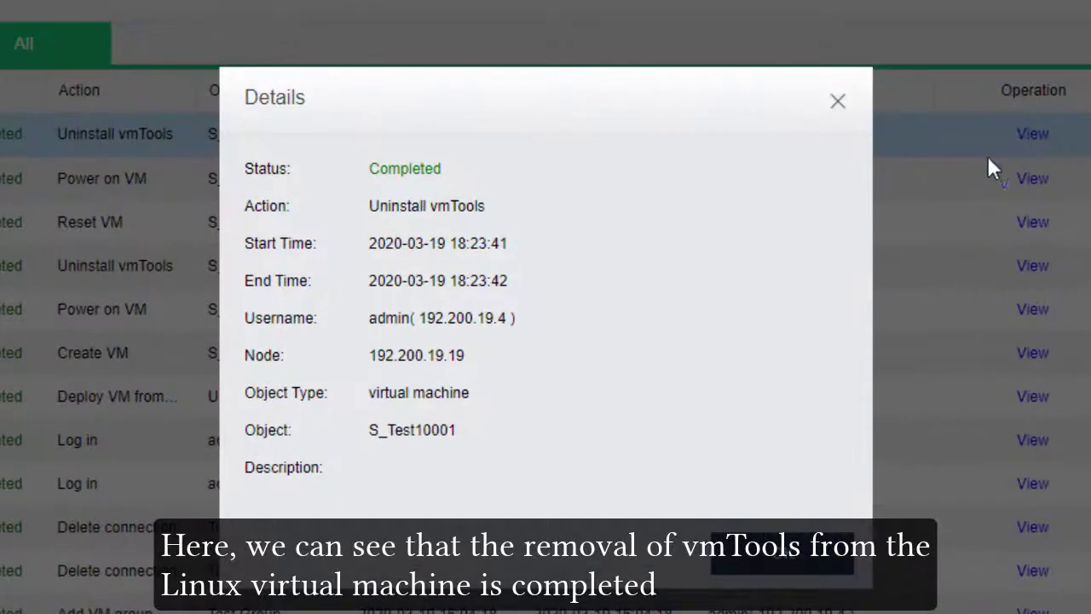